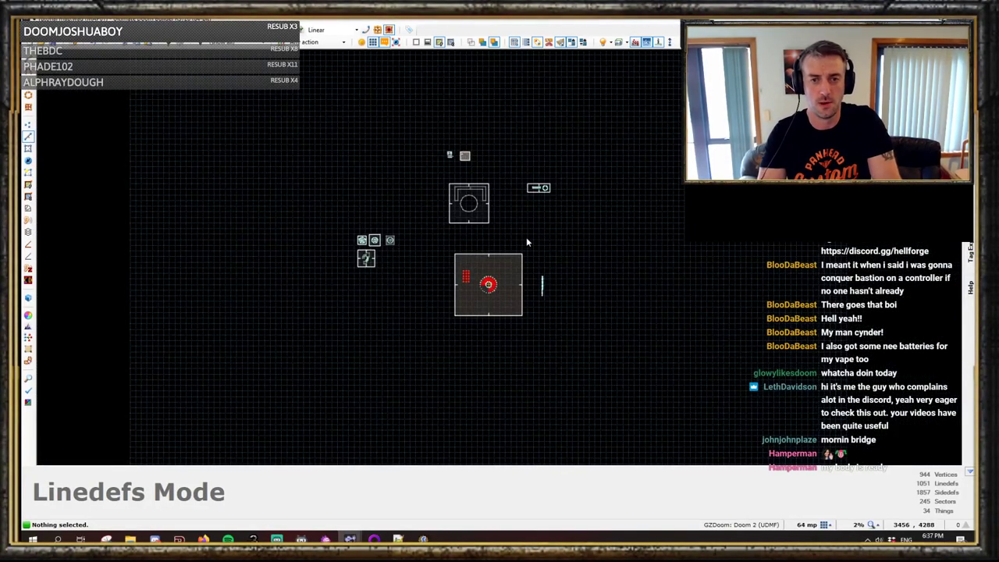
# Zoom the 2D map in and out to look over the room.
pyautogui.scroll(1, 526, 242)
pyautogui.scroll(2, 519, 219)
pyautogui.scroll(1, 517, 220)
pyautogui.scroll(-1, 518, 220)
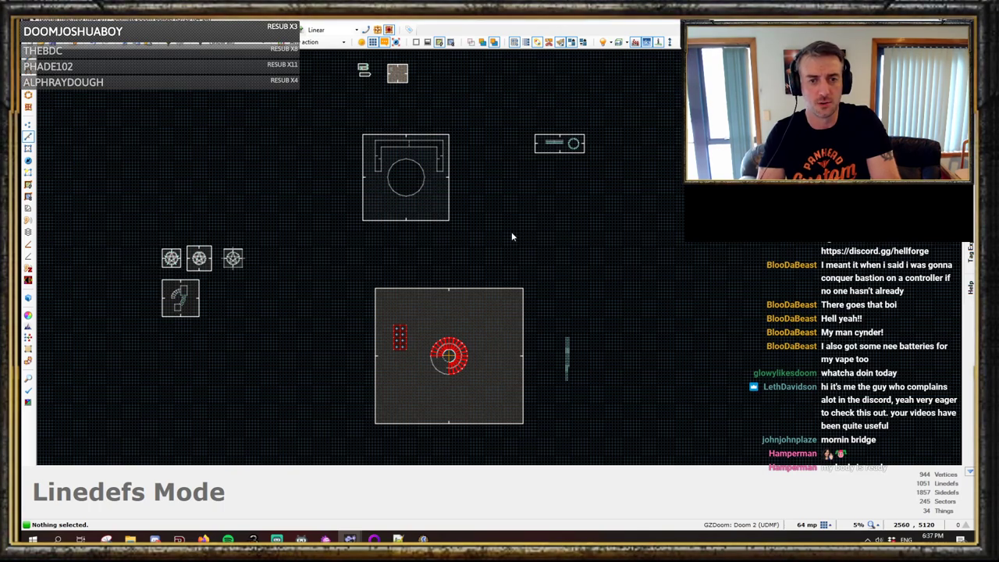
pyautogui.scroll(1, 513, 237)
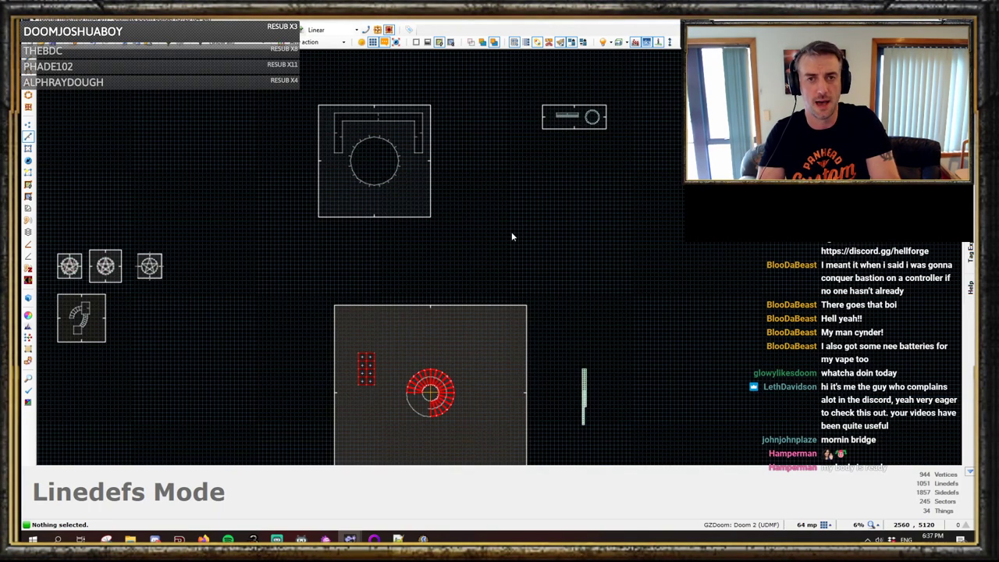
pyautogui.scroll(-1, 512, 236)
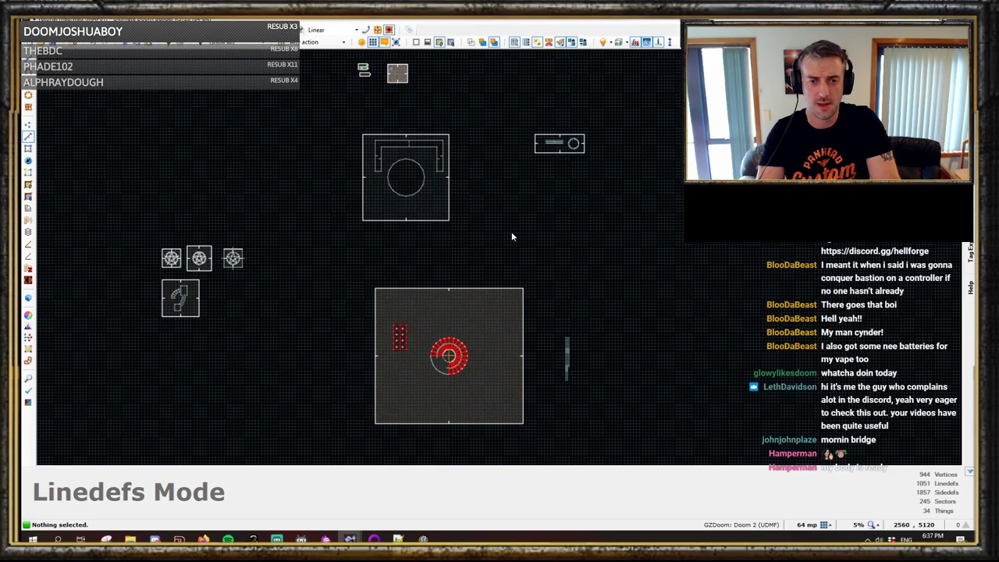
pyautogui.scroll(1, 512, 236)
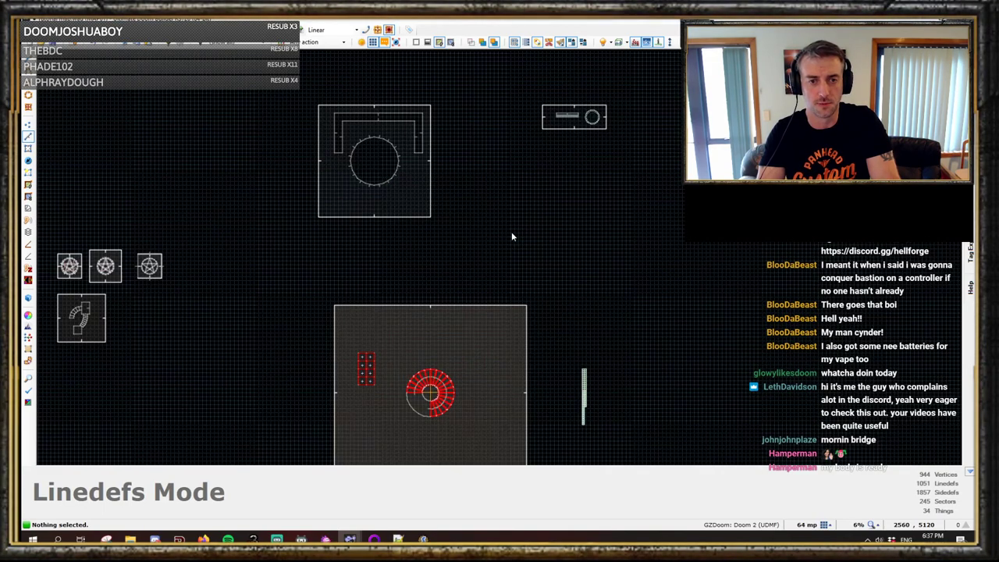
pyautogui.scroll(-1, 512, 237)
pyautogui.scroll(1, 512, 236)
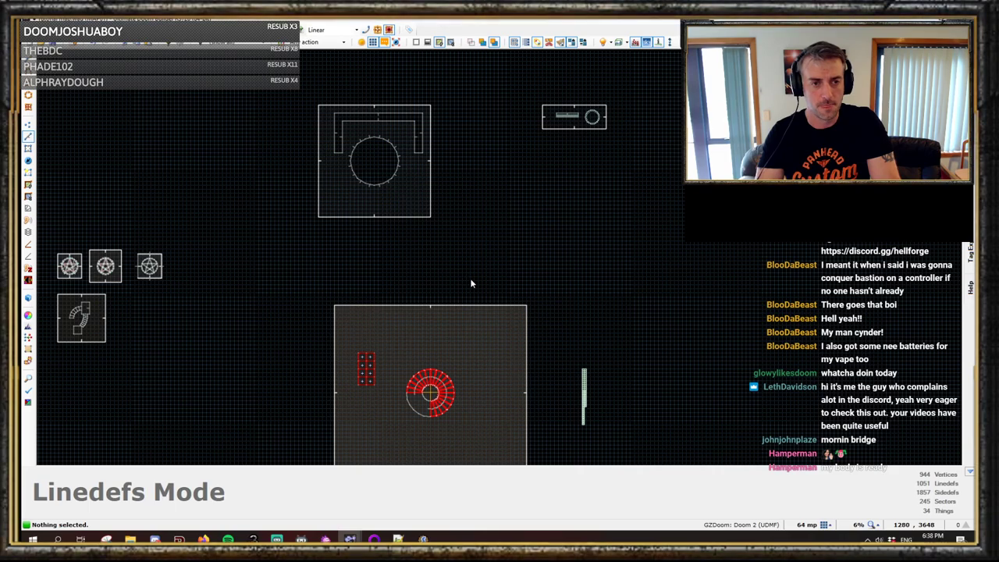
pyautogui.scroll(1, 471, 283)
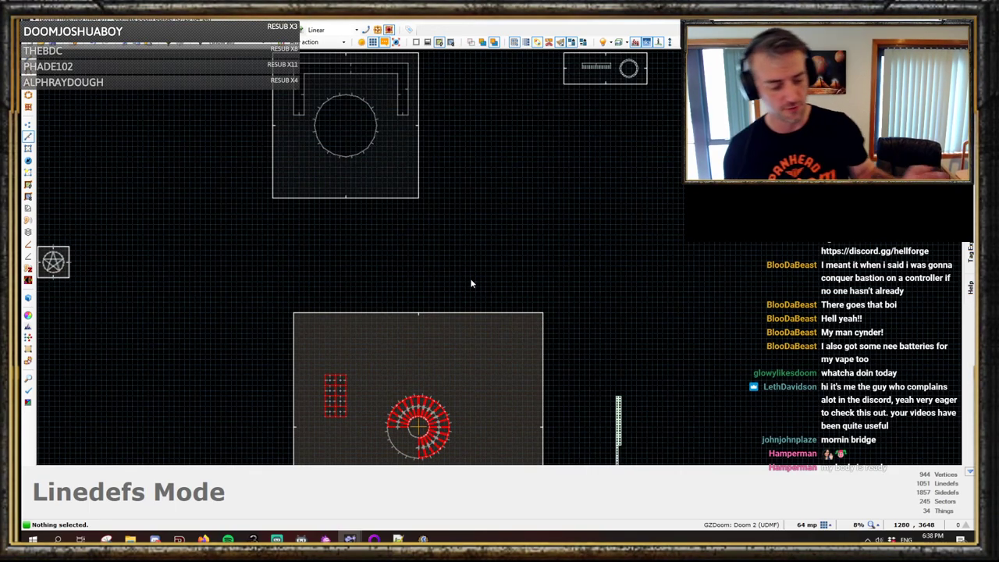
# Browse the Preferences tabs, from Controls through 3D Floor Plugin, then cancel without changes.
pyautogui.press('F5')
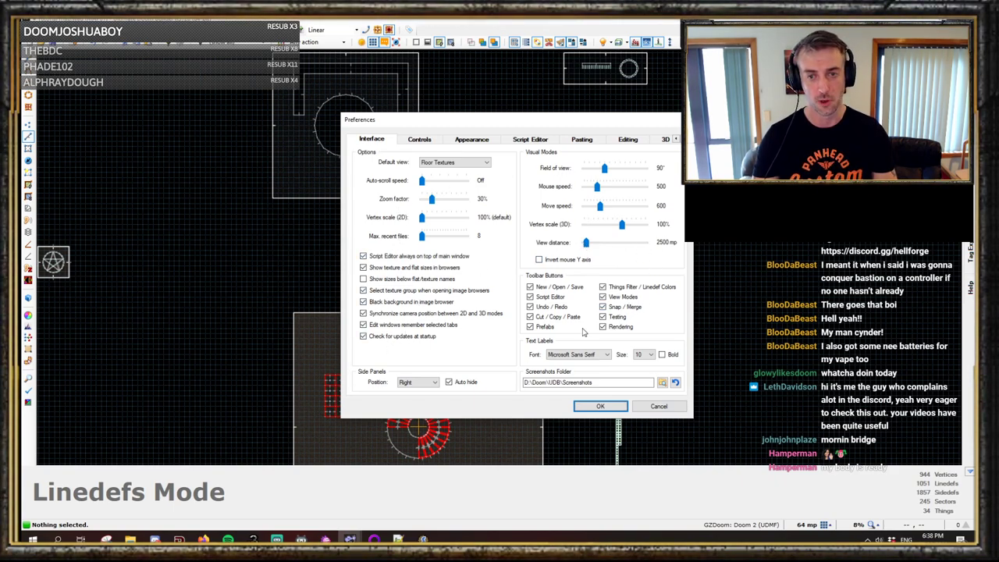
pyautogui.click(419, 139)
pyautogui.click(471, 139)
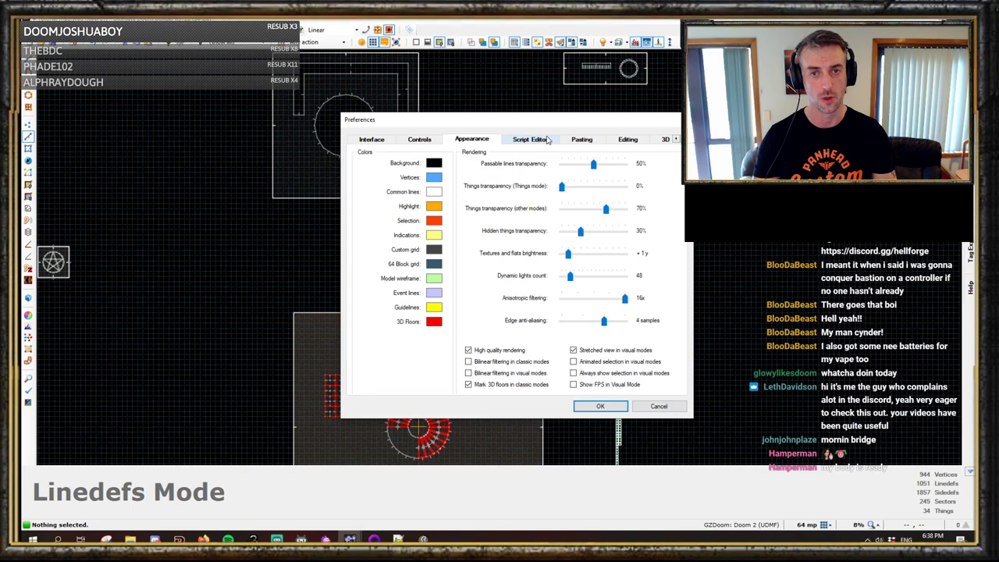
pyautogui.click(531, 139)
pyautogui.click(581, 139)
pyautogui.click(627, 139)
pyautogui.click(665, 139)
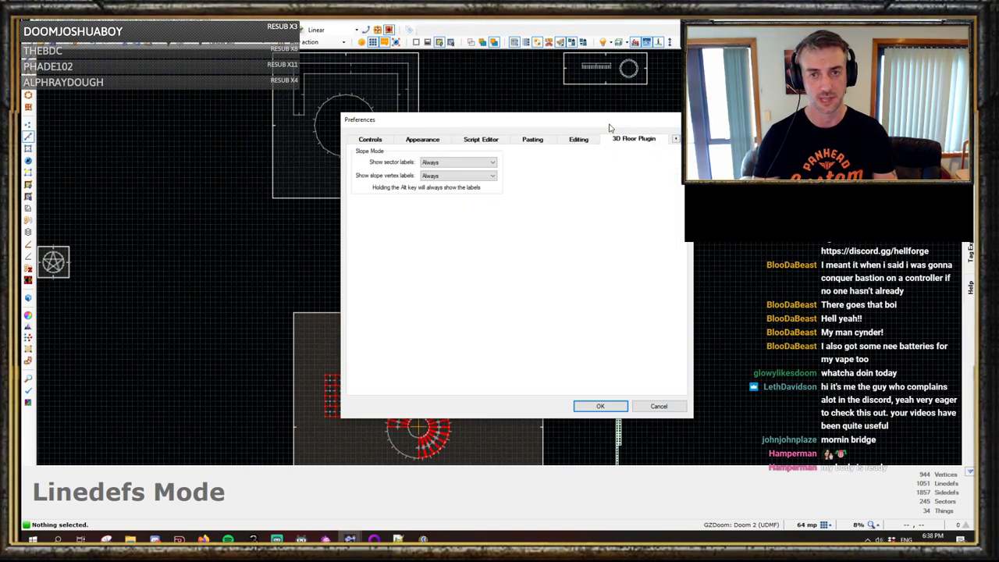
pyautogui.click(578, 139)
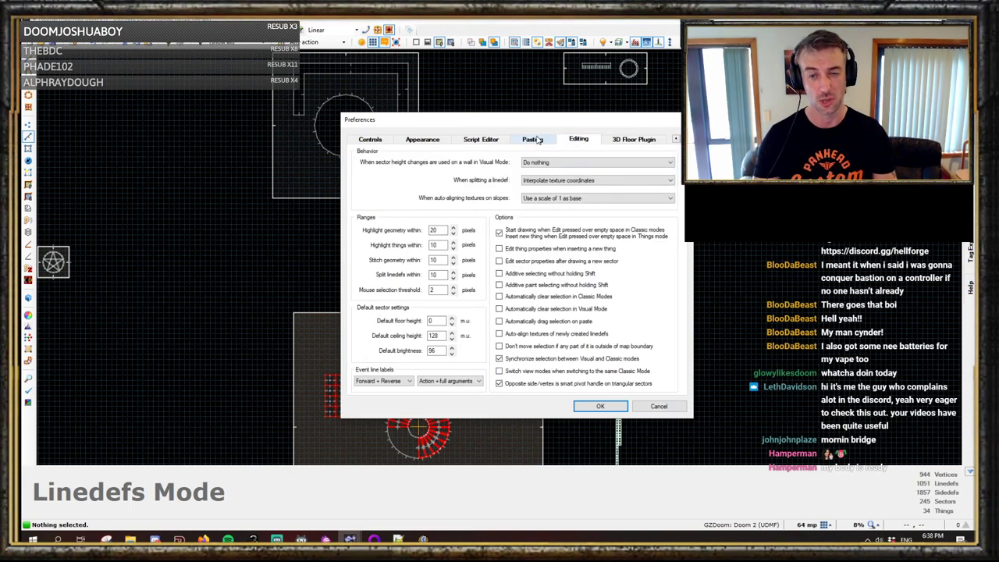
pyautogui.click(532, 139)
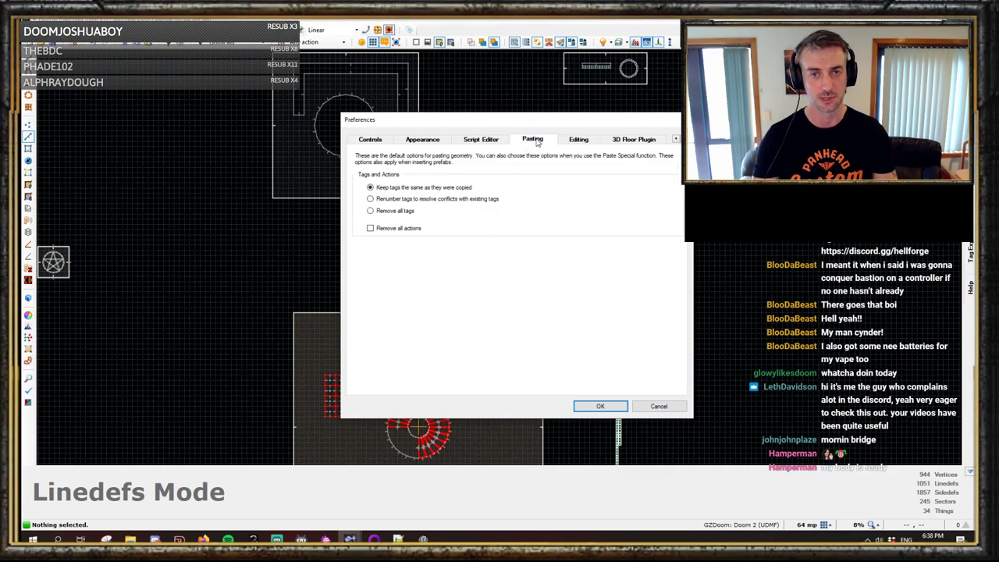
pyautogui.click(481, 138)
pyautogui.click(578, 139)
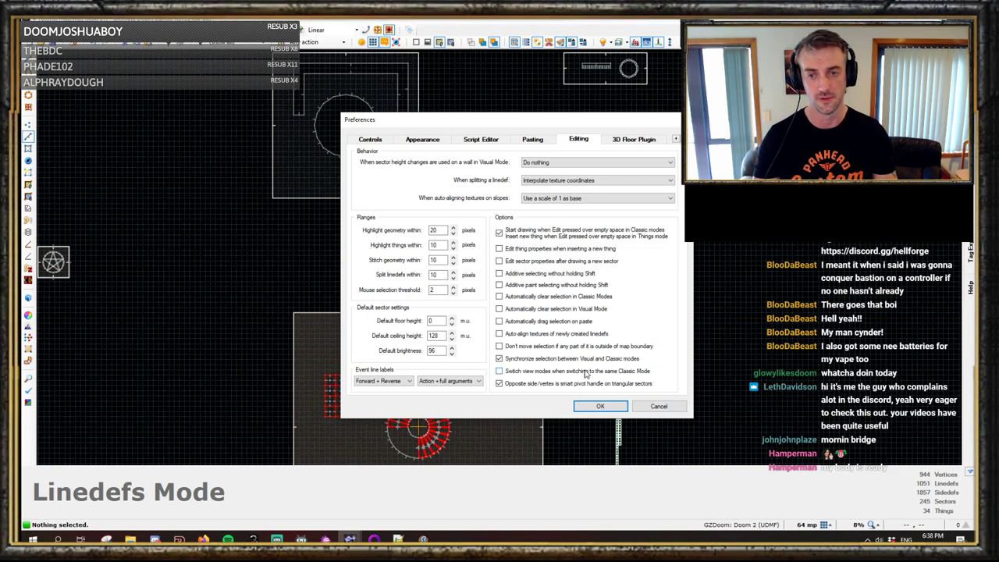
pyautogui.click(658, 406)
# Switch to Sectors Mode and select the large square room's sector.
pyautogui.scroll(1, 462, 392)
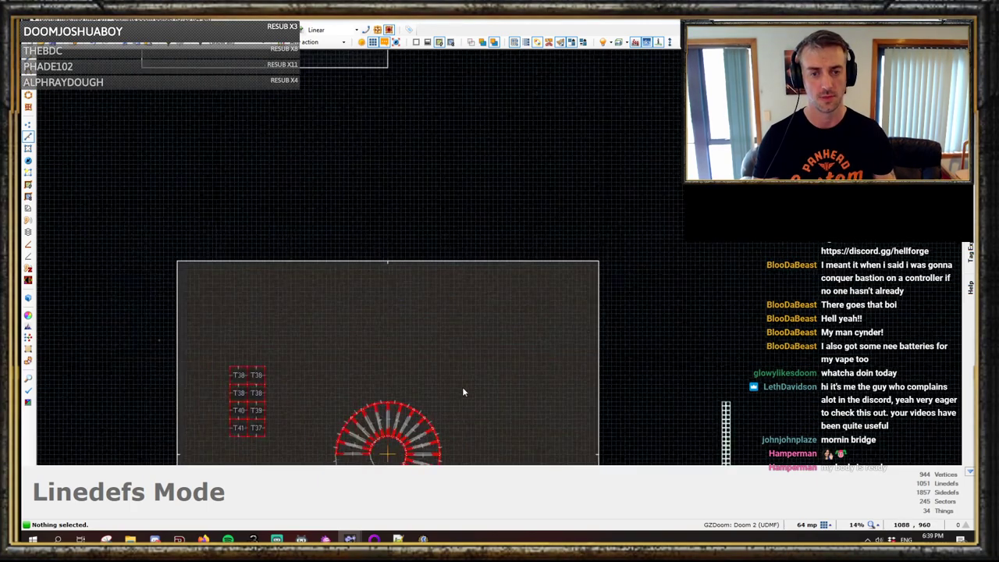
pyautogui.scroll(2, 462, 392)
pyautogui.press('s')
pyautogui.click(552, 344)
pyautogui.scroll(1, 440, 371)
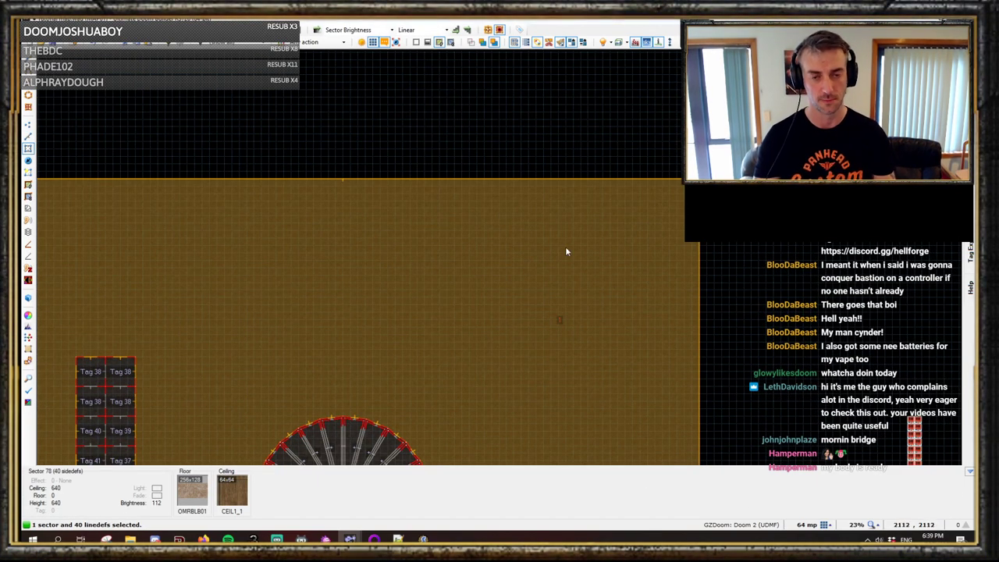
pyautogui.scroll(-1, 430, 346)
# View the selected room in Visual Mode, selecting its floor, then return to the 2D map.
pyautogui.press('q')
pyautogui.click(499, 256)
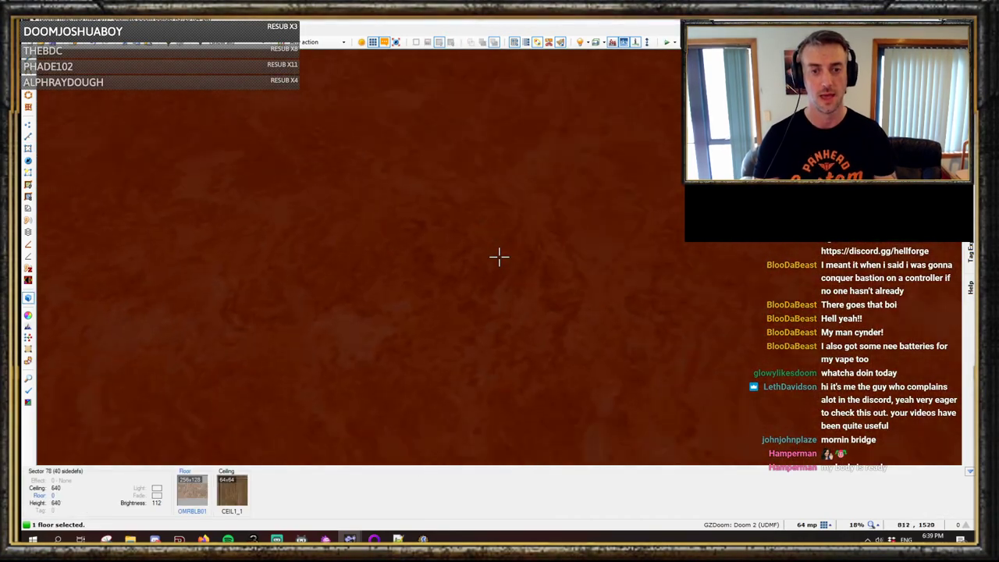
pyautogui.press('w')
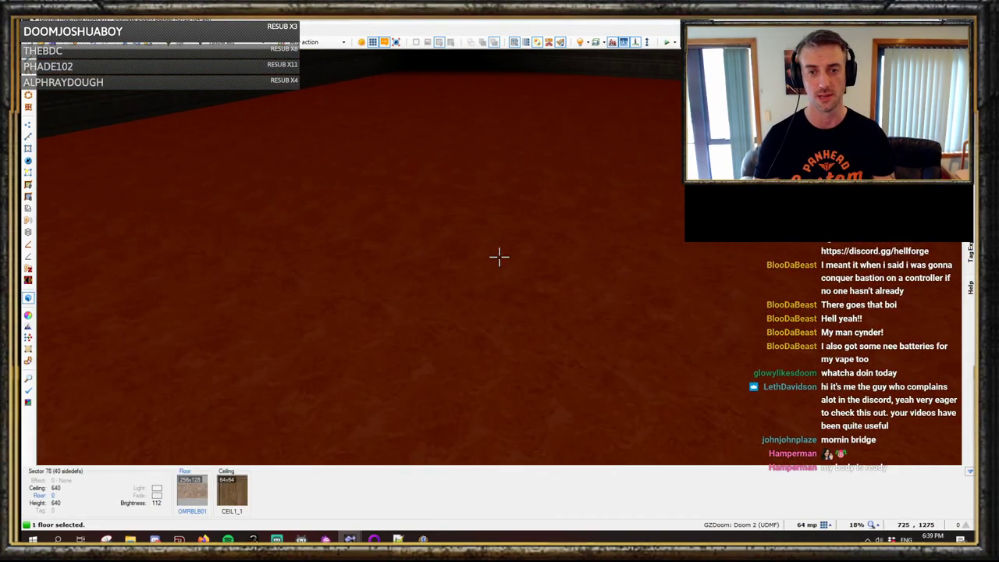
pyautogui.press('q')
pyautogui.scroll(-3, 578, 278)
pyautogui.scroll(2, 493, 285)
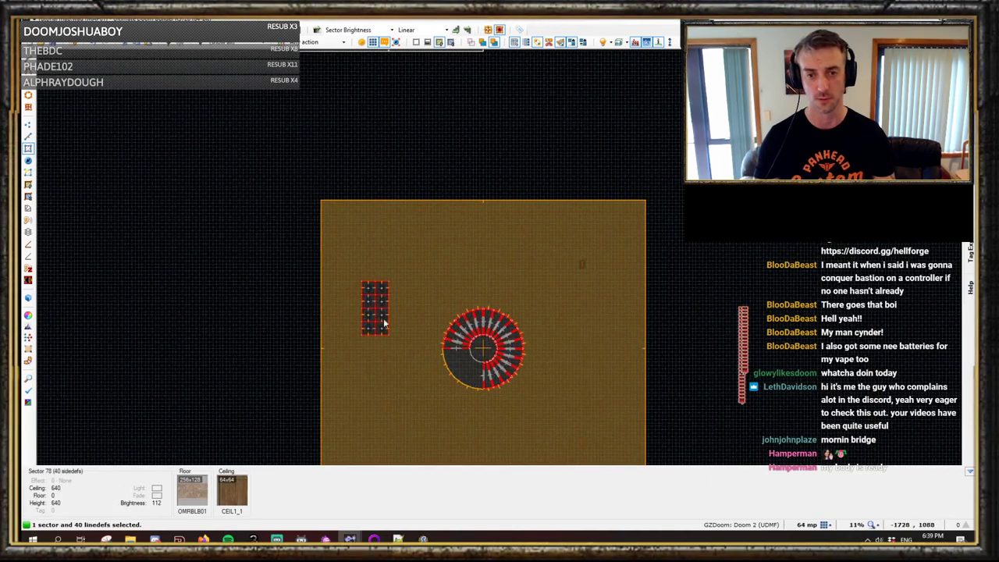
pyautogui.press('q')
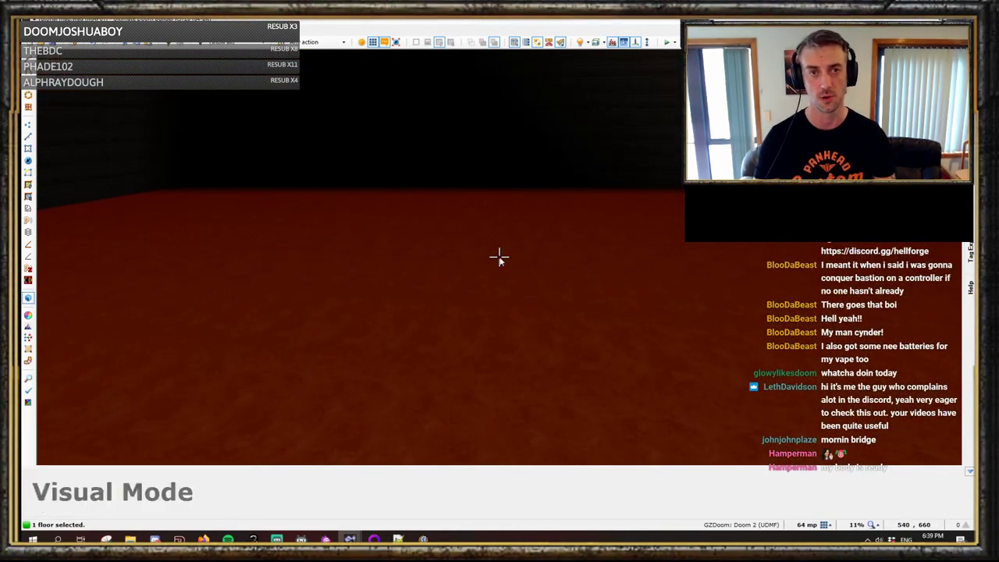
pyautogui.press('q')
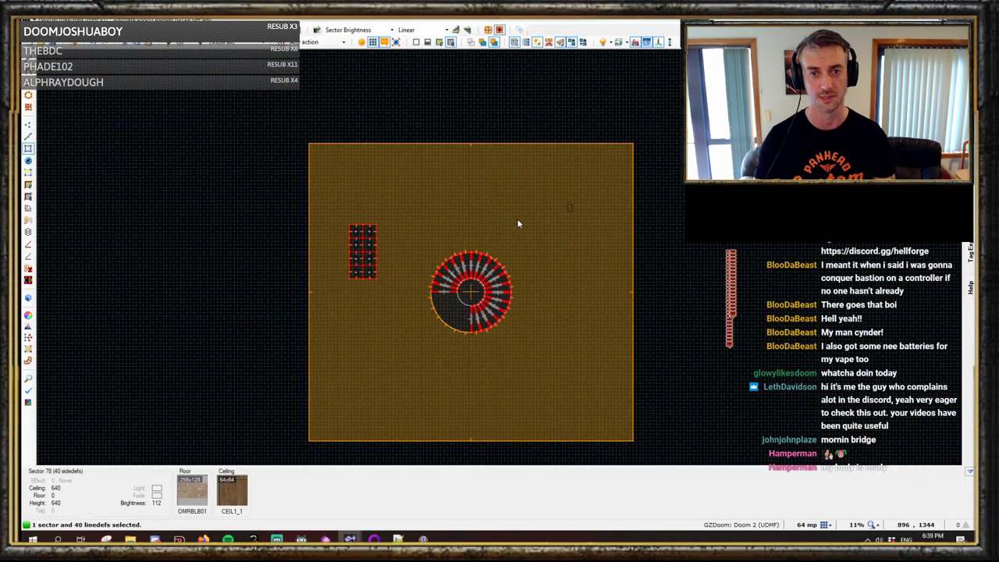
# Re-enter the 3D view, toggle highlighting off and on, and switch between 3D and 2D.
pyautogui.press('q')
pyautogui.press('h')
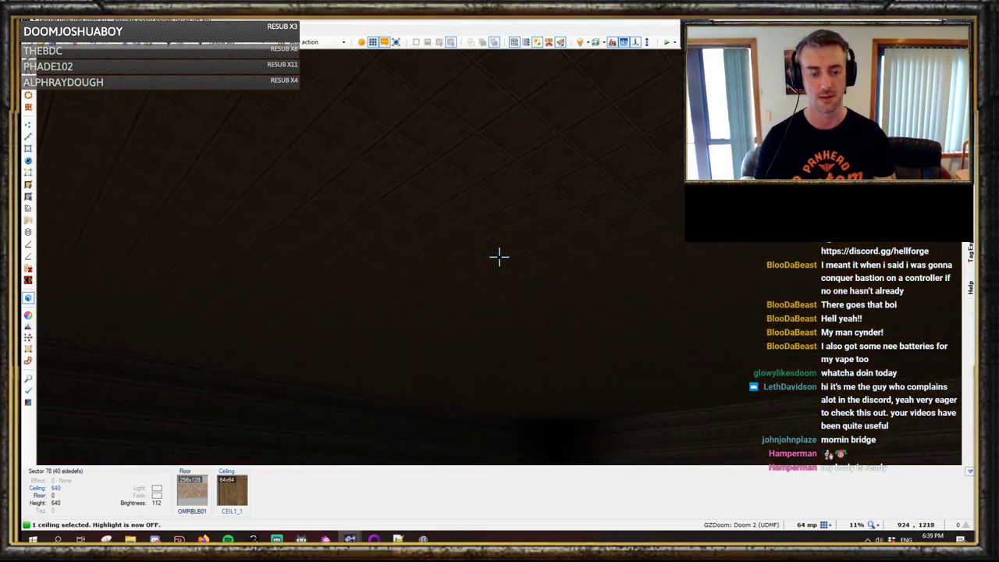
pyautogui.press('h')
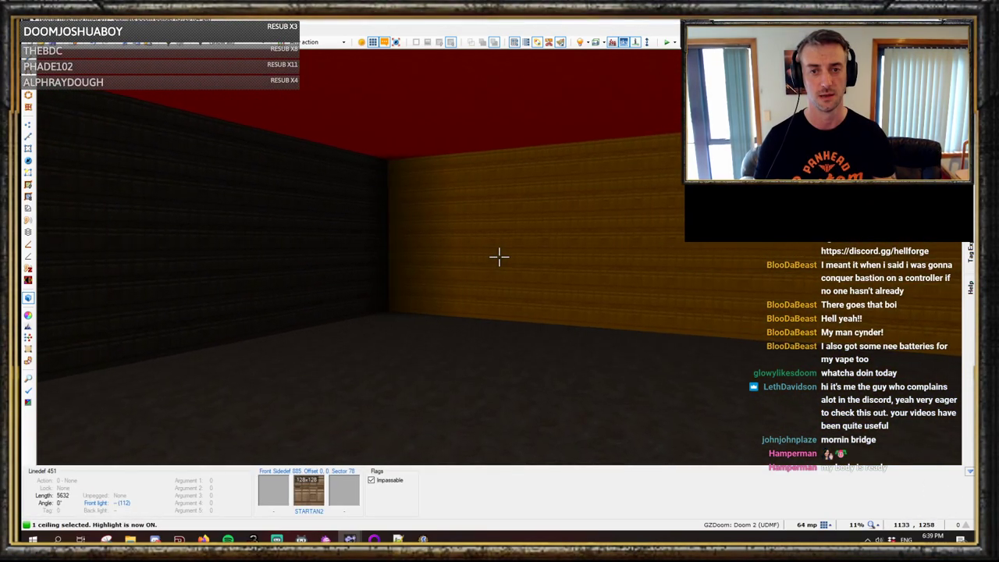
pyautogui.press('q')
pyautogui.press('q')
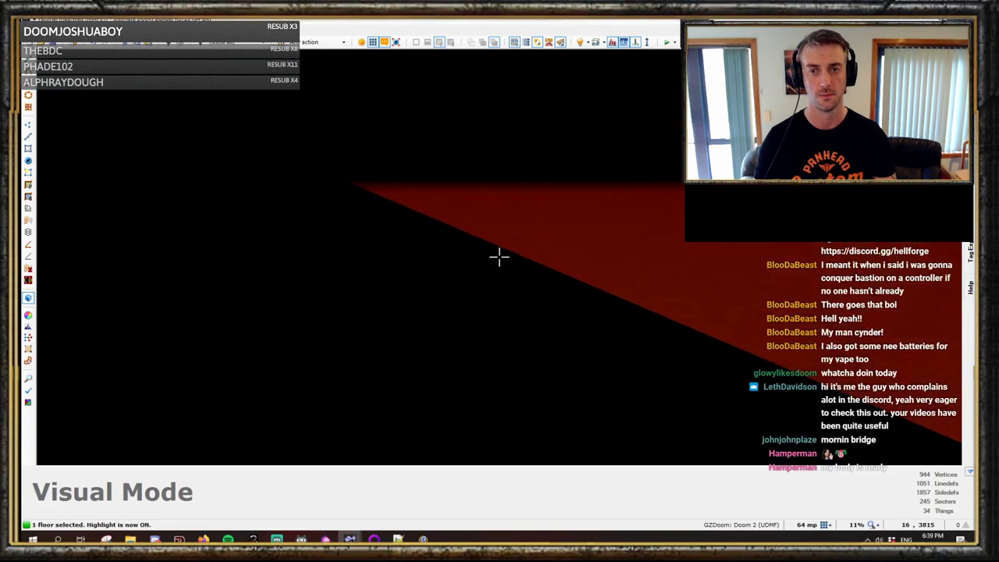
pyautogui.press('q')
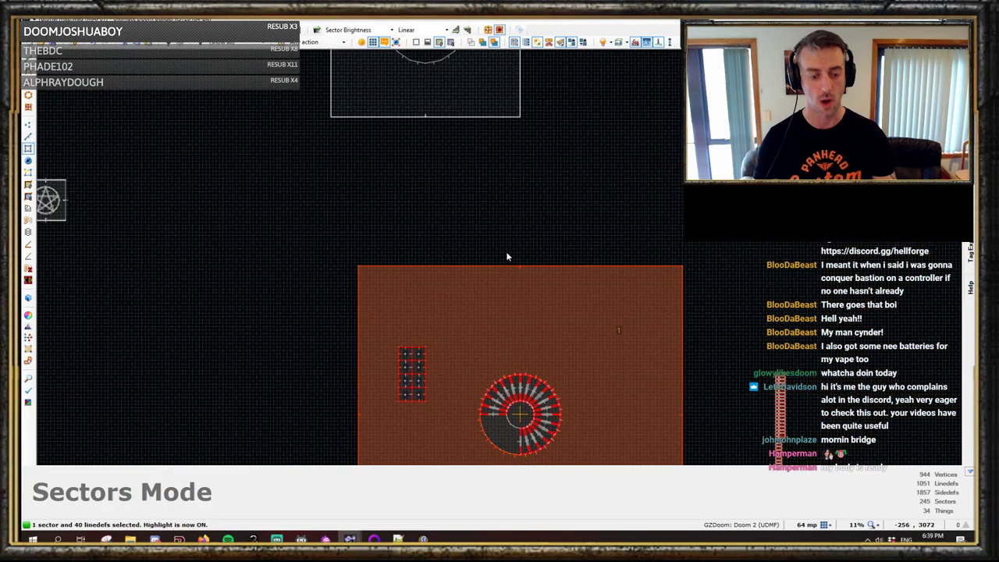
# Open Preferences on the Editing tab, showing ceiling height 128 and brightness 96.
pyautogui.press('F10')
pyautogui.press('F10')
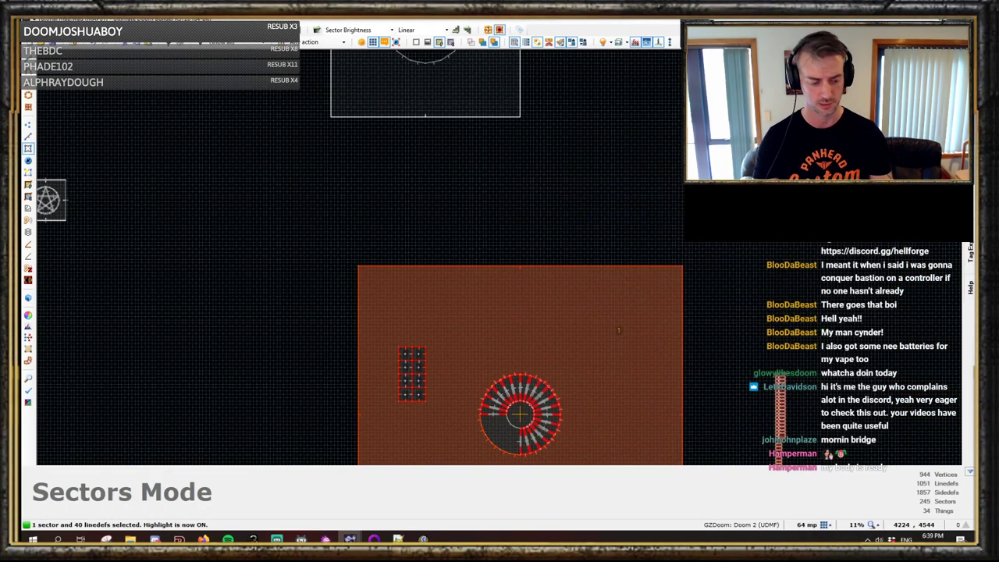
pyautogui.press('F5')
pyautogui.click(632, 140)
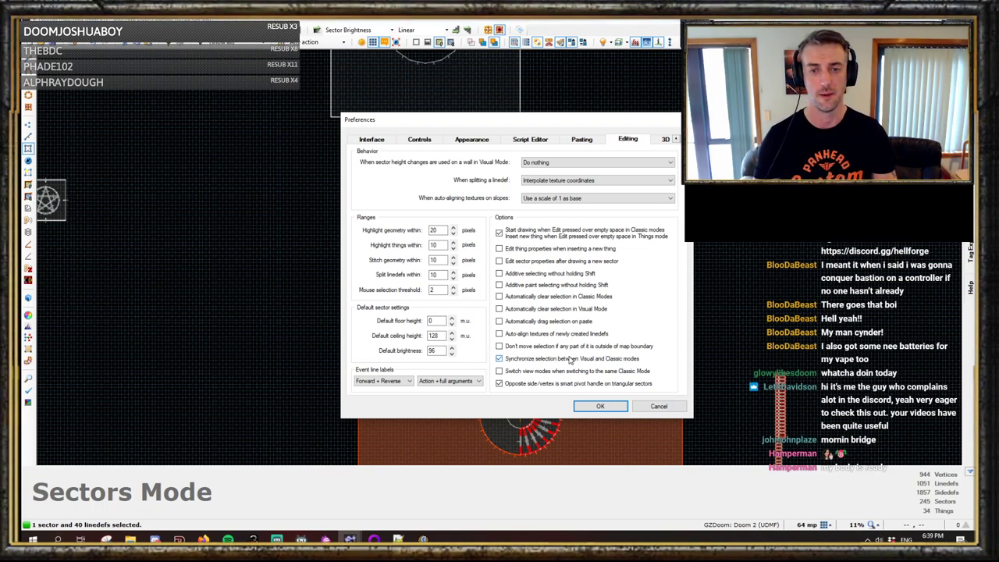
# Show the Controls key bindings, scroll the list, and filter actions by '3d' before clearing it.
pyautogui.click(415, 141)
pyautogui.moveTo(533, 188); pyautogui.dragTo(538, 383)
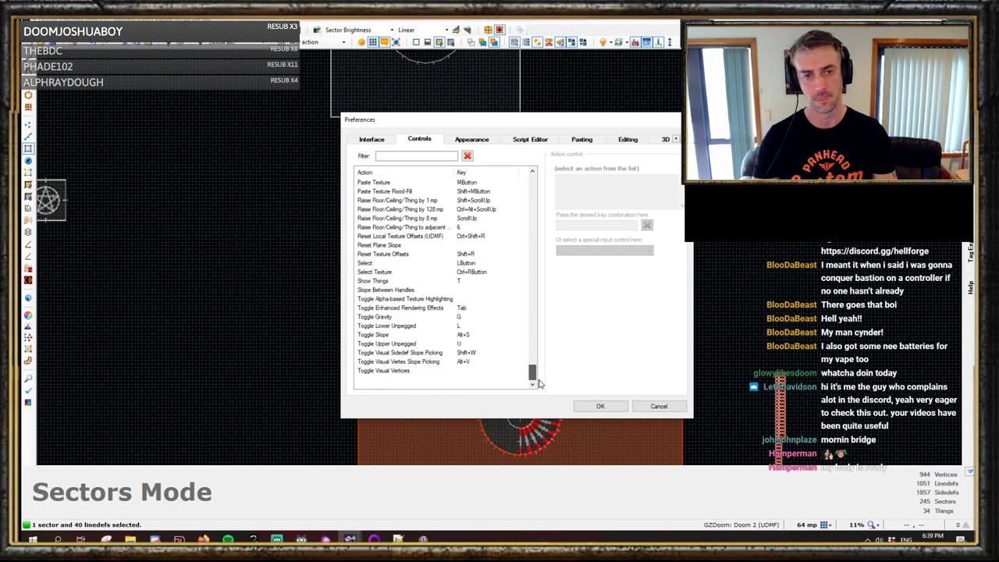
pyautogui.moveTo(538, 379); pyautogui.dragTo(544, 182)
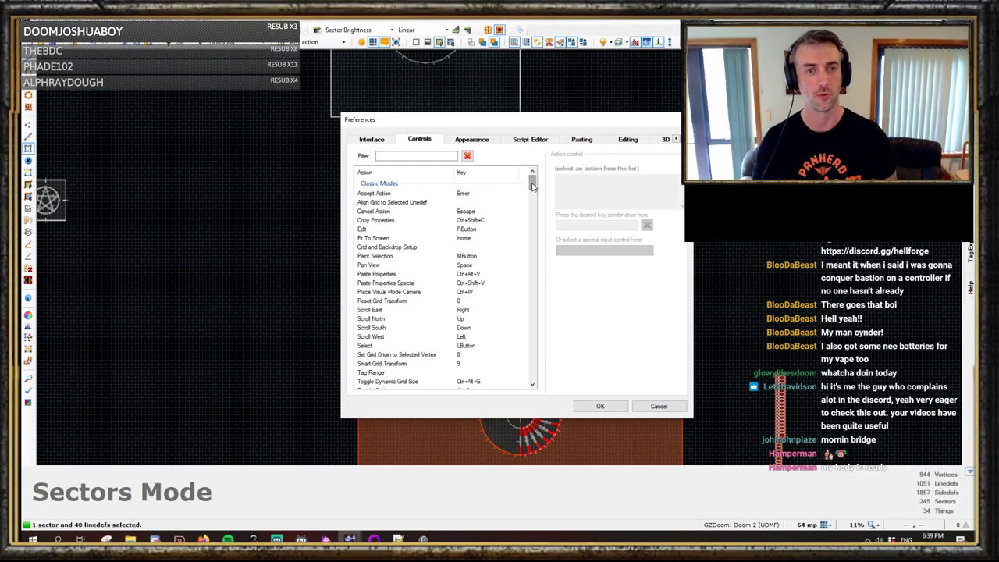
pyautogui.click(416, 155)
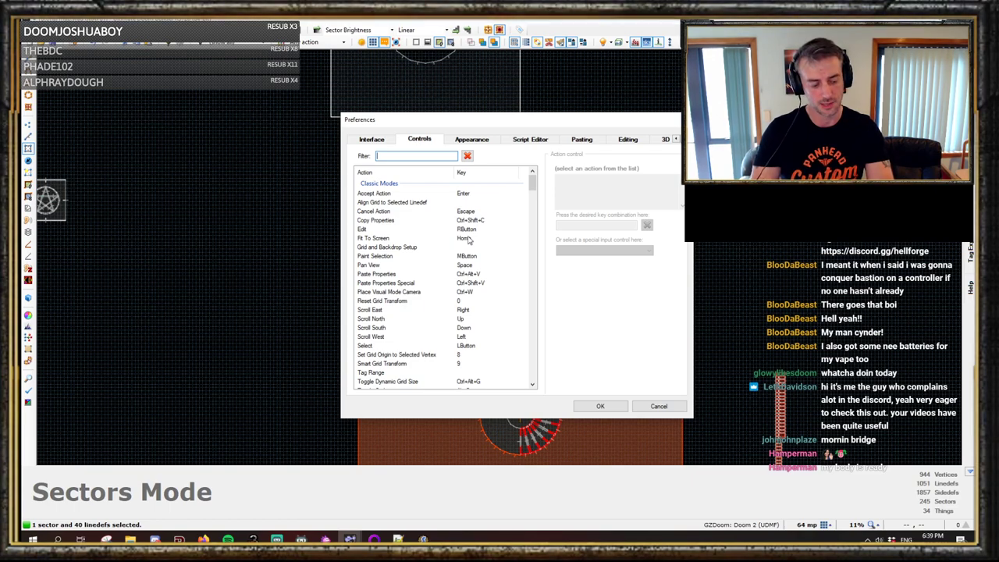
pyautogui.write('3d')
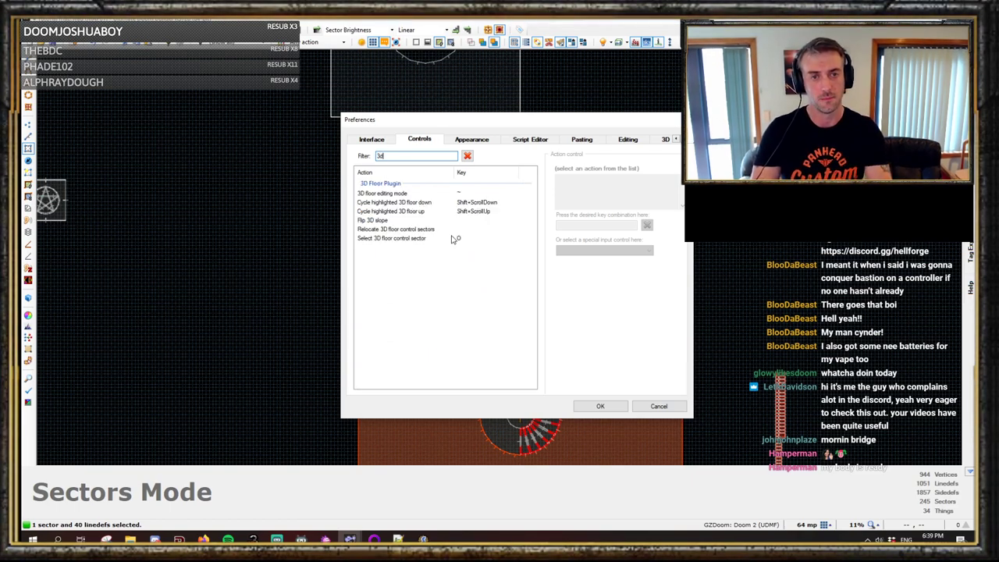
pyautogui.press('BackSpace')
pyautogui.press('BackSpace')
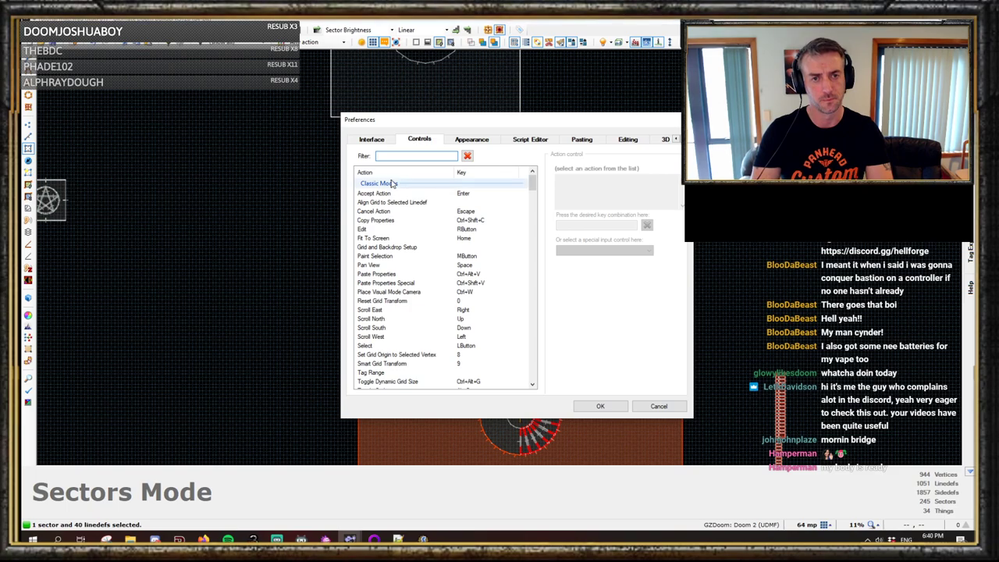
# Scroll through all control binding sections, then close Preferences with OK.
pyautogui.scroll(-10, 394, 234)
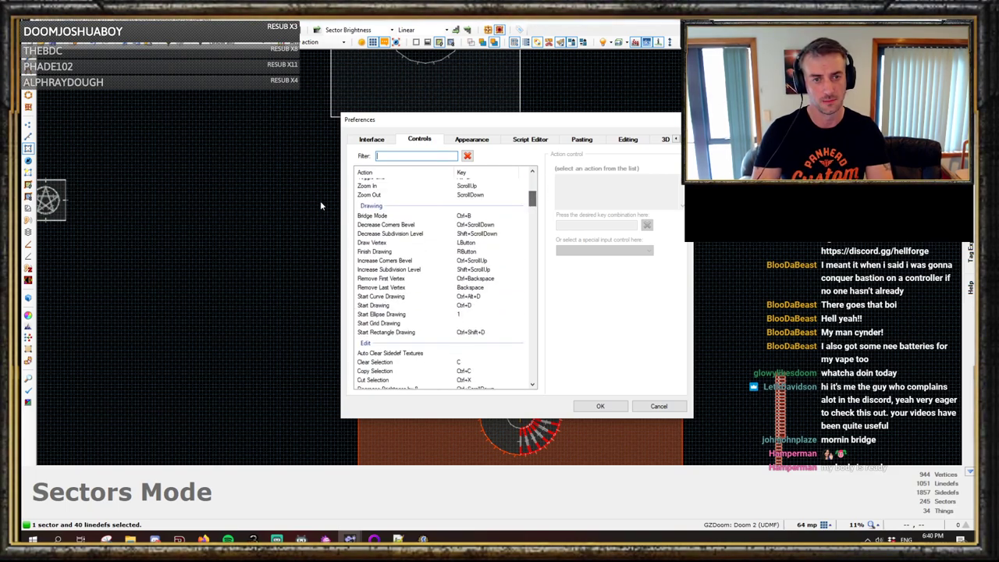
pyautogui.scroll(-10, 375, 304)
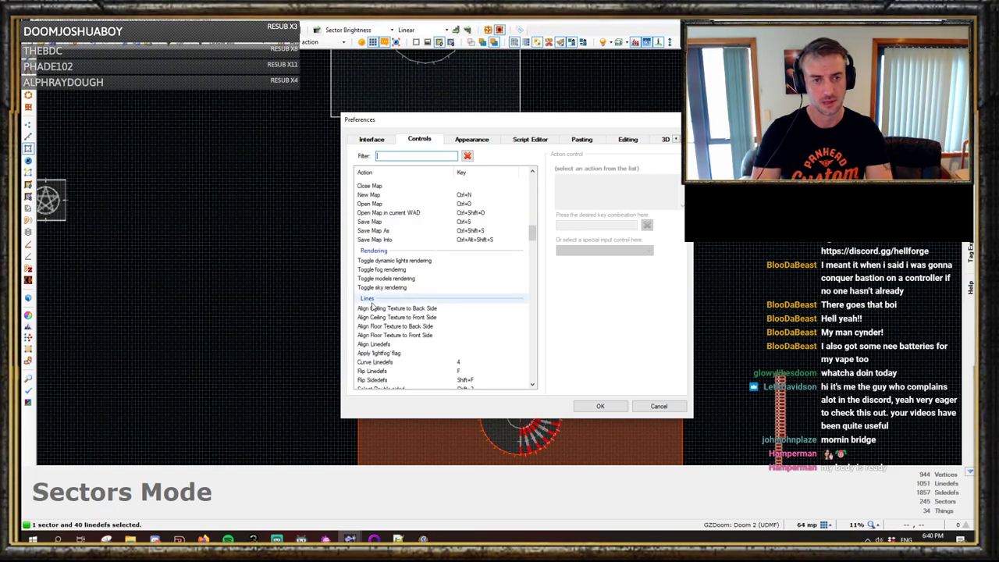
pyautogui.scroll(-10, 375, 328)
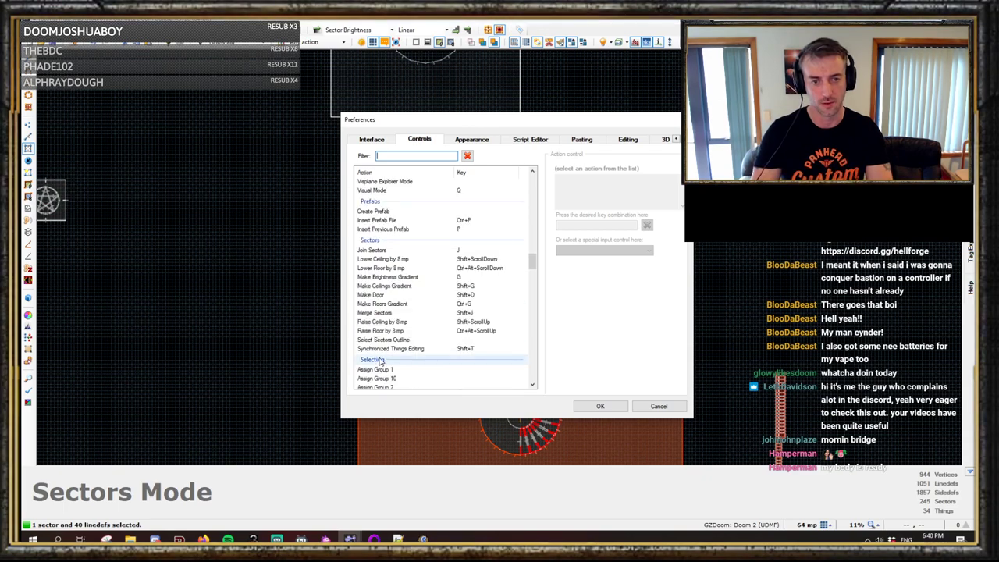
pyautogui.scroll(-10, 383, 358)
pyautogui.scroll(-5, 391, 353)
pyautogui.moveTo(534, 308); pyautogui.dragTo(544, 178)
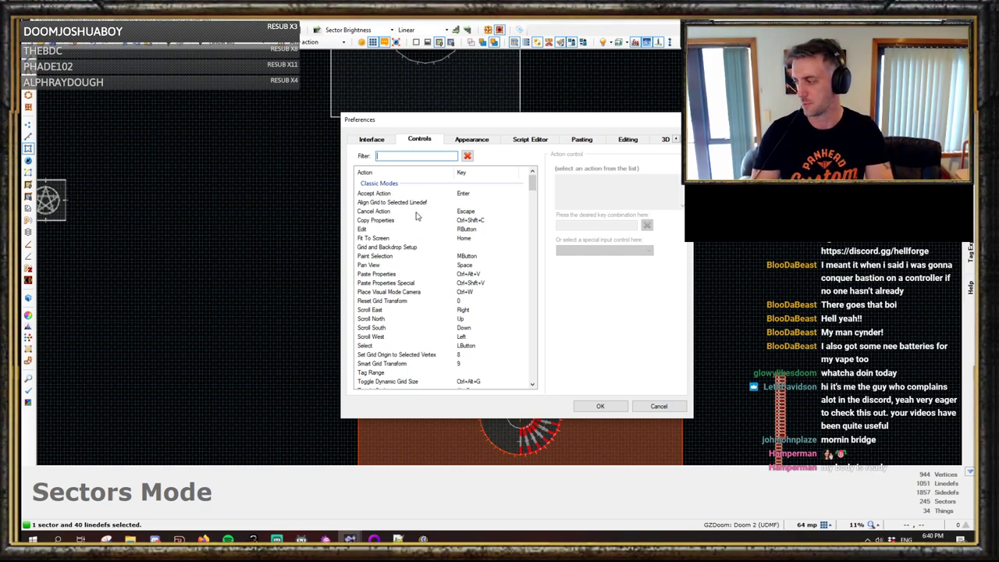
pyautogui.click(599, 404)
# Open and cancel the room's Edit Sector dialog, then reopen Preferences on the Controls tab.
pyautogui.rightClick(552, 360)
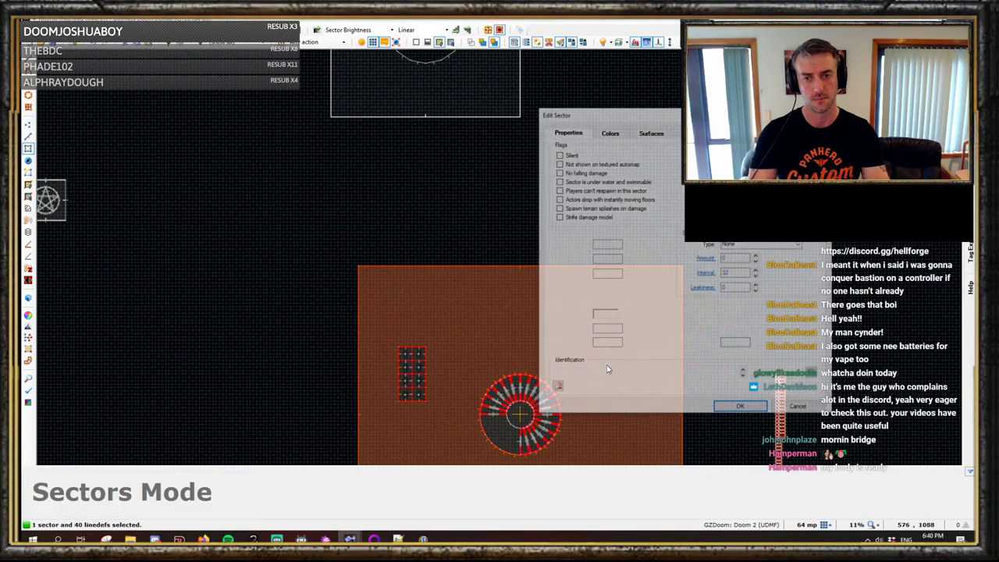
pyautogui.click(799, 408)
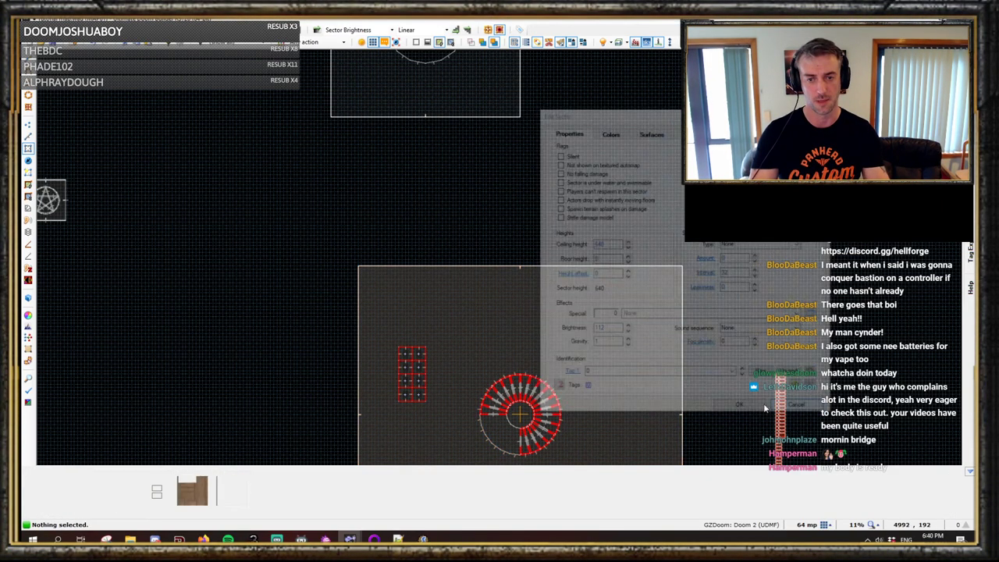
pyautogui.press('F5')
pyautogui.click(420, 141)
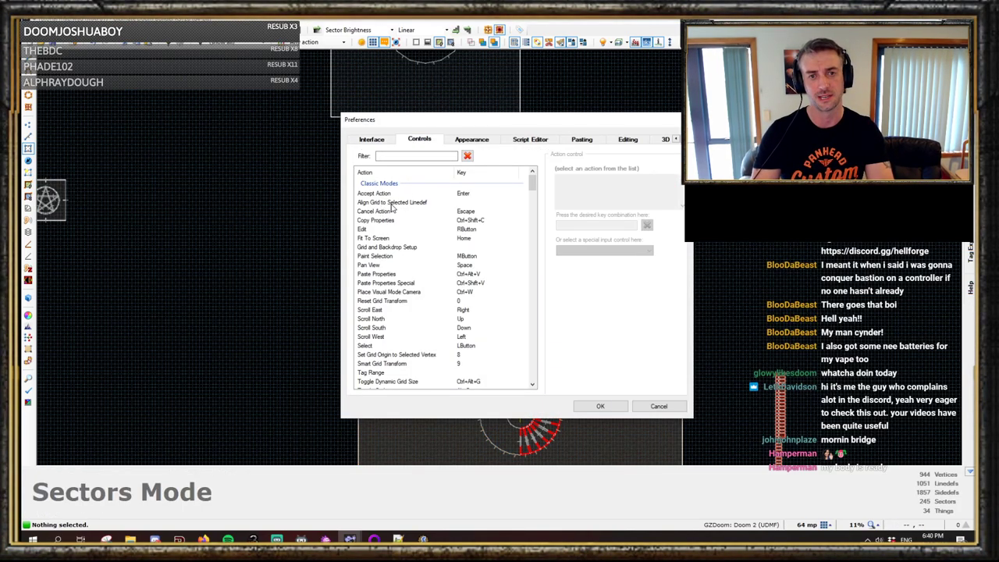